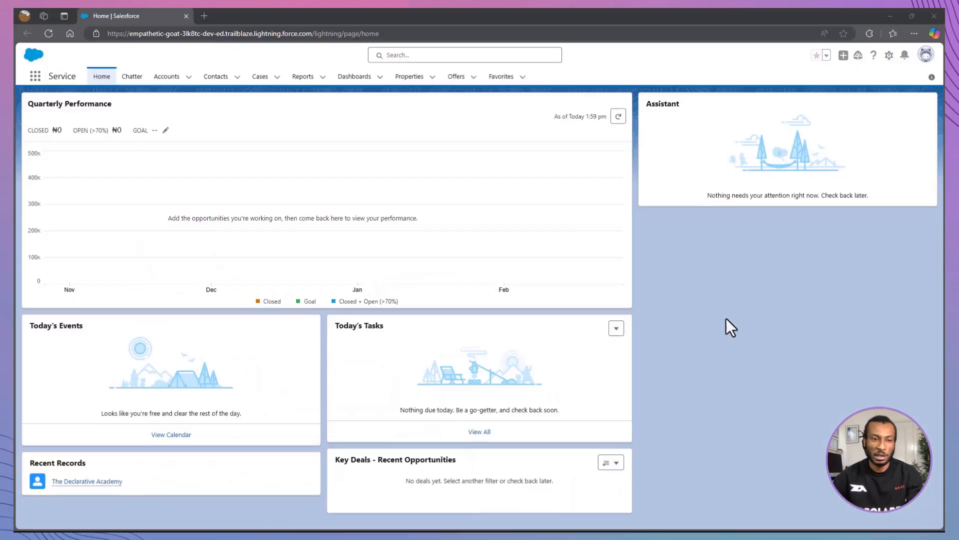
# - Open Schema Builder in Setup and clear all objects from the canvas
pyautogui.click(889, 55)
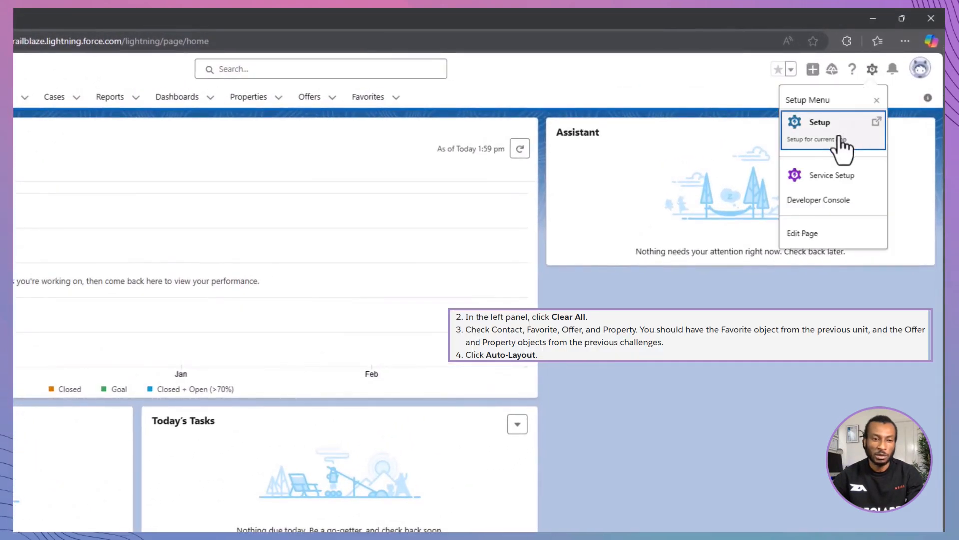
pyautogui.click(820, 122)
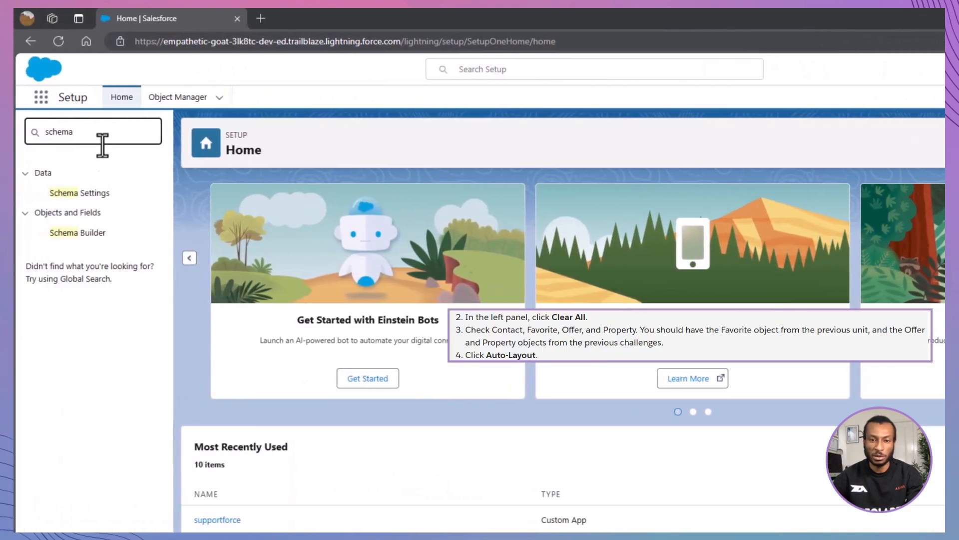
pyautogui.click(92, 233)
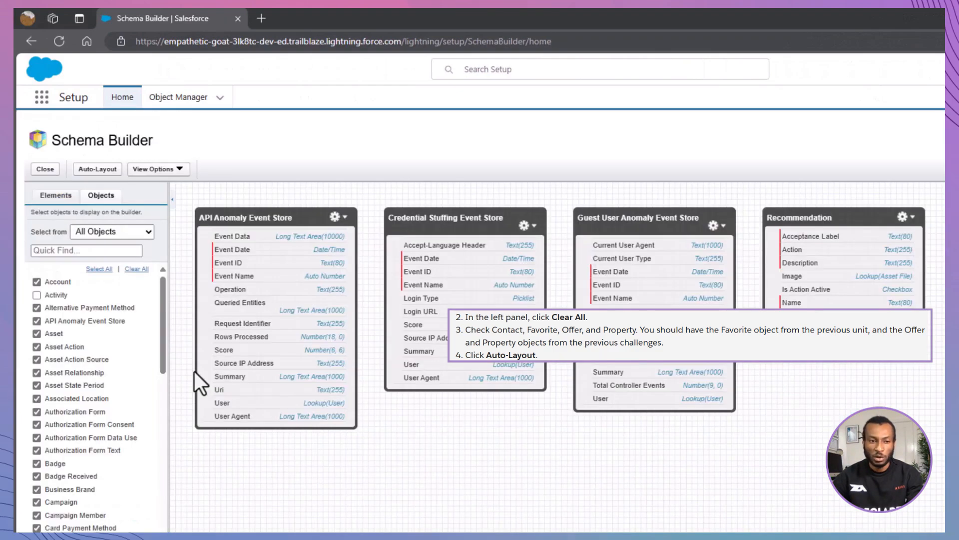
pyautogui.click(136, 269)
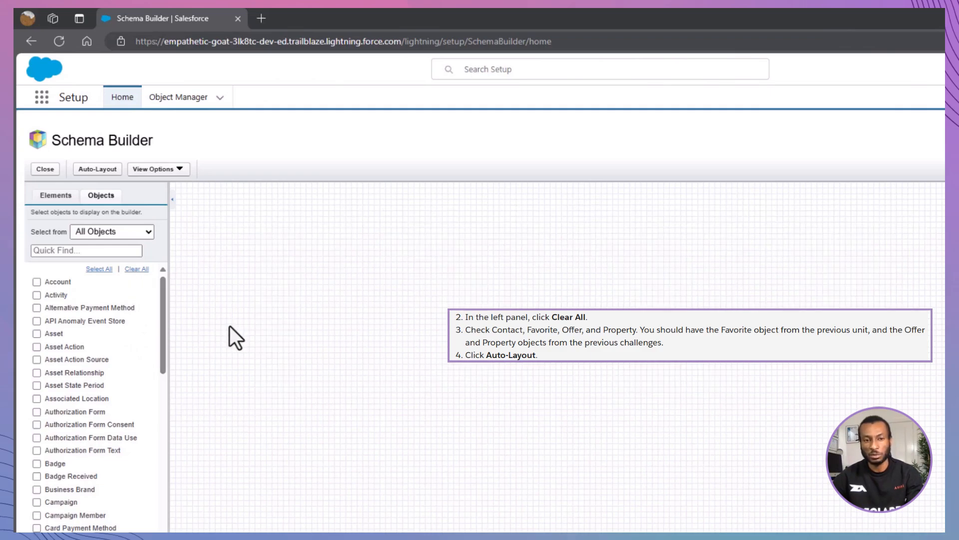
# - Select the Contact, Favorite, Offer and Property objects for display on the schema canvas
pyautogui.scroll(-10, 103, 389)
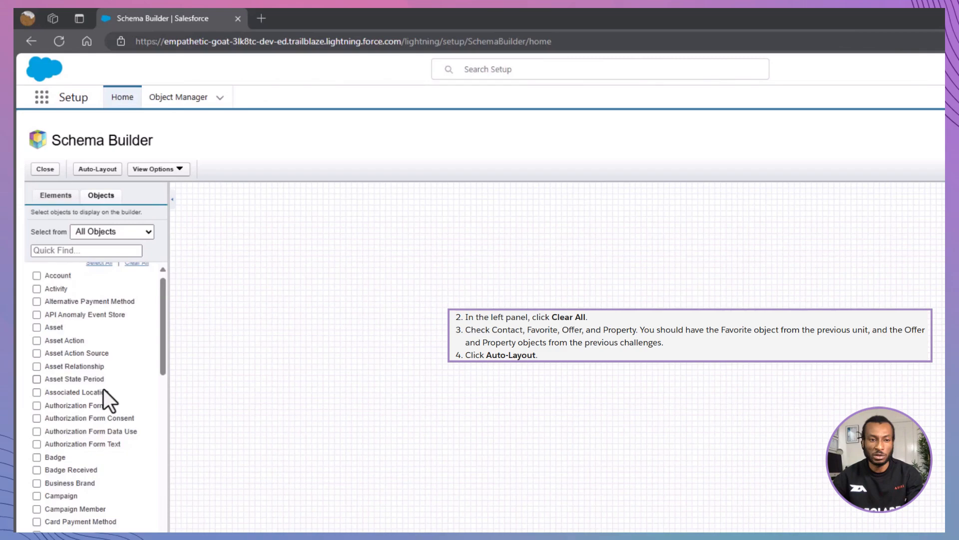
pyautogui.click(37, 328)
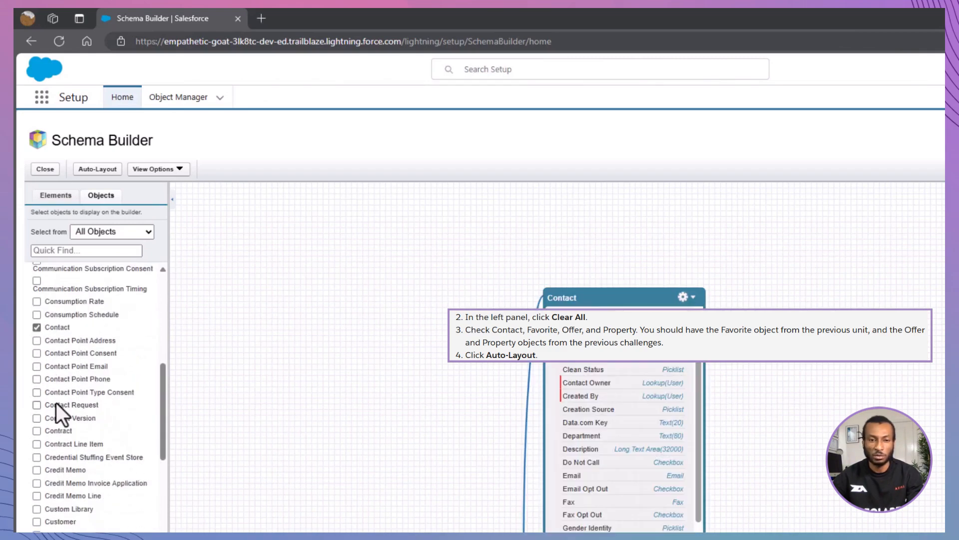
pyautogui.scroll(-5, 56, 403)
pyautogui.scroll(-1, 53, 403)
pyautogui.click(37, 348)
pyautogui.scroll(-6, 56, 415)
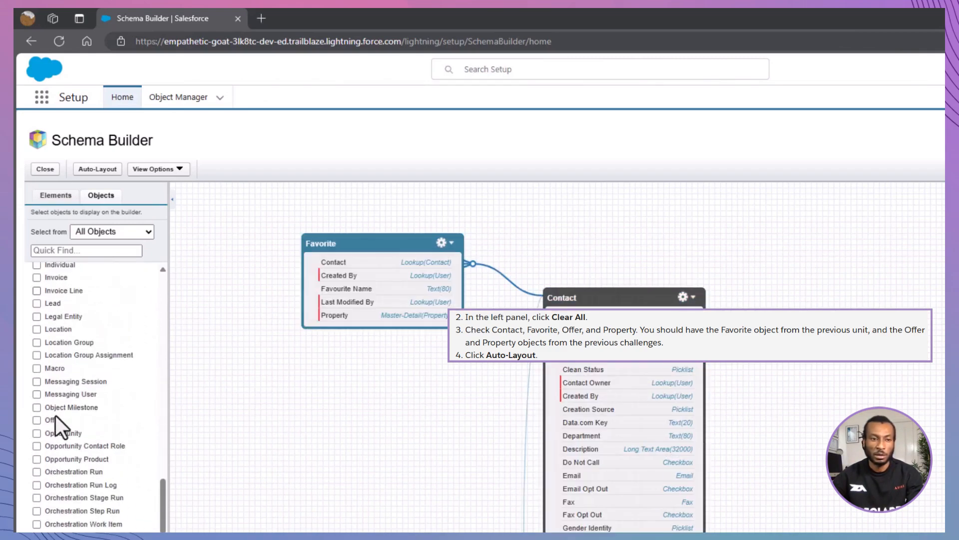
pyautogui.scroll(-2, 56, 415)
pyautogui.click(36, 319)
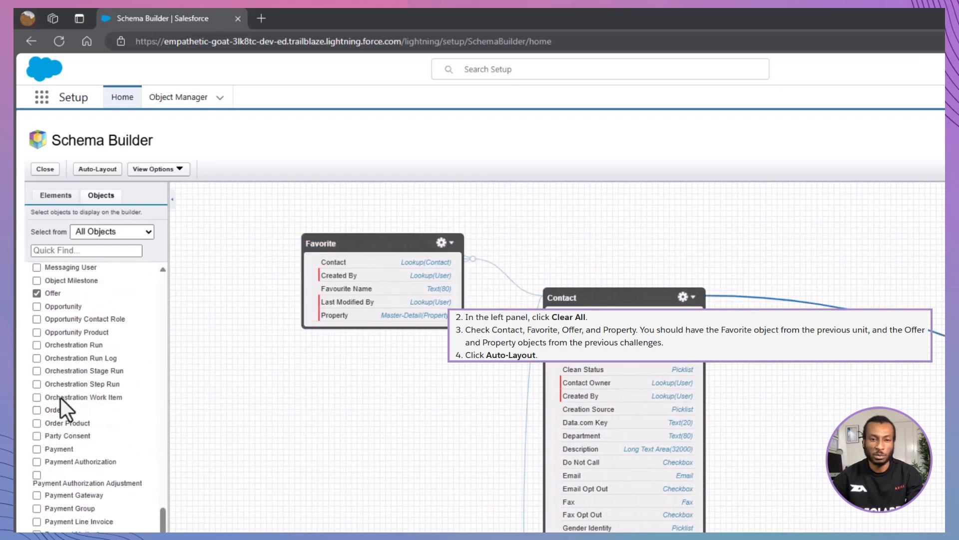
pyautogui.scroll(-10, 61, 414)
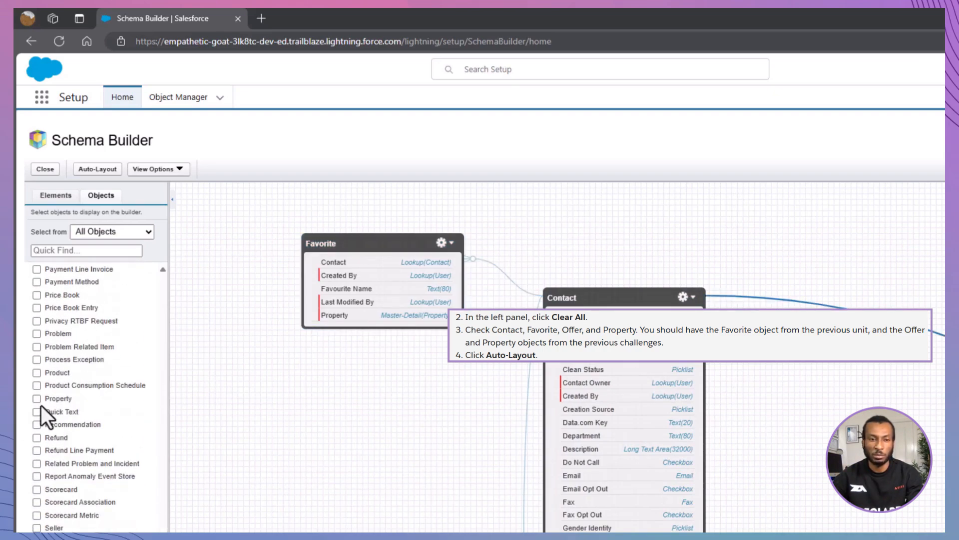
pyautogui.click(37, 399)
pyautogui.scroll(20, 79, 393)
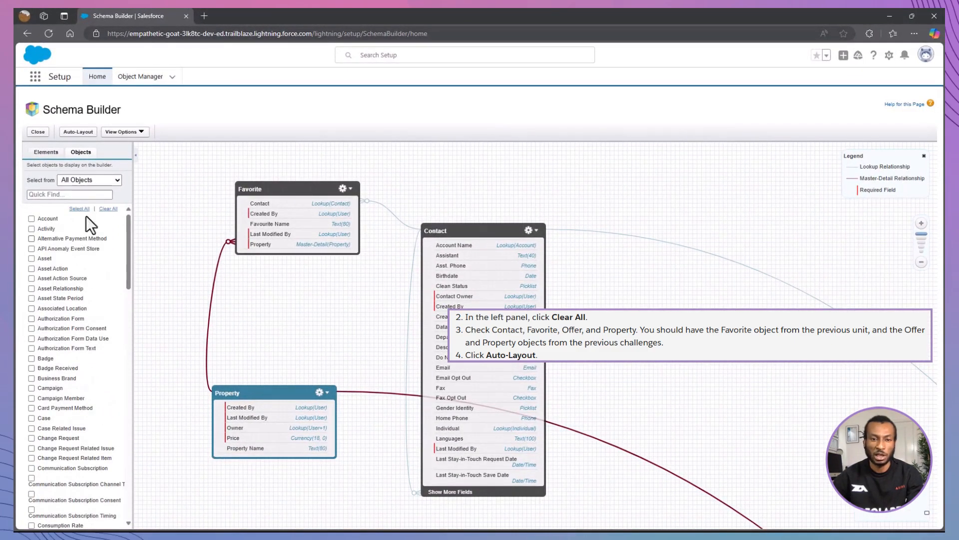
# - Apply Auto-Layout to the schema and reposition the object boxes closer together so their relationships fit in view
pyautogui.click(85, 134)
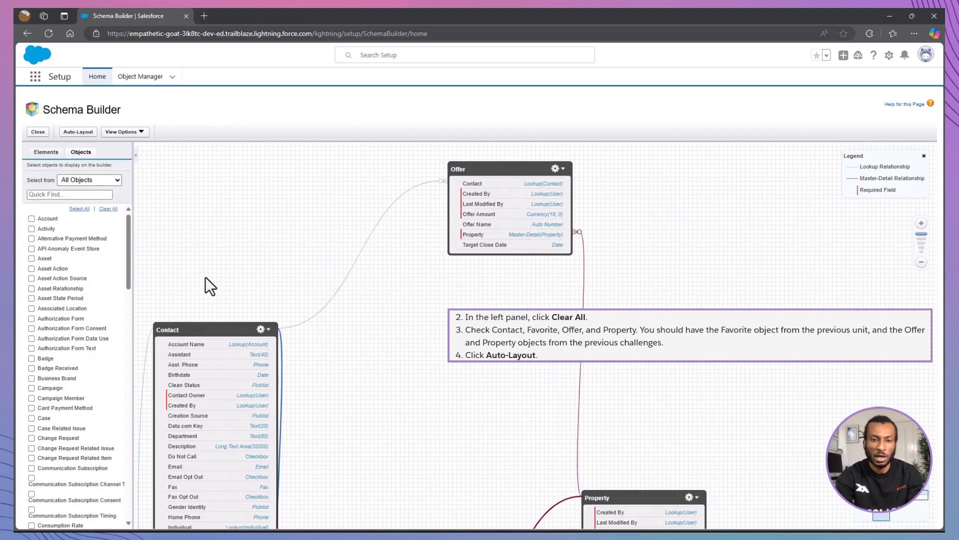
pyautogui.scroll(-3, 406, 363)
pyautogui.moveTo(406, 364); pyautogui.dragTo(415, 284)
pyautogui.moveTo(406, 452); pyautogui.dragTo(457, 313)
pyautogui.moveTo(520, 199); pyautogui.dragTo(516, 244)
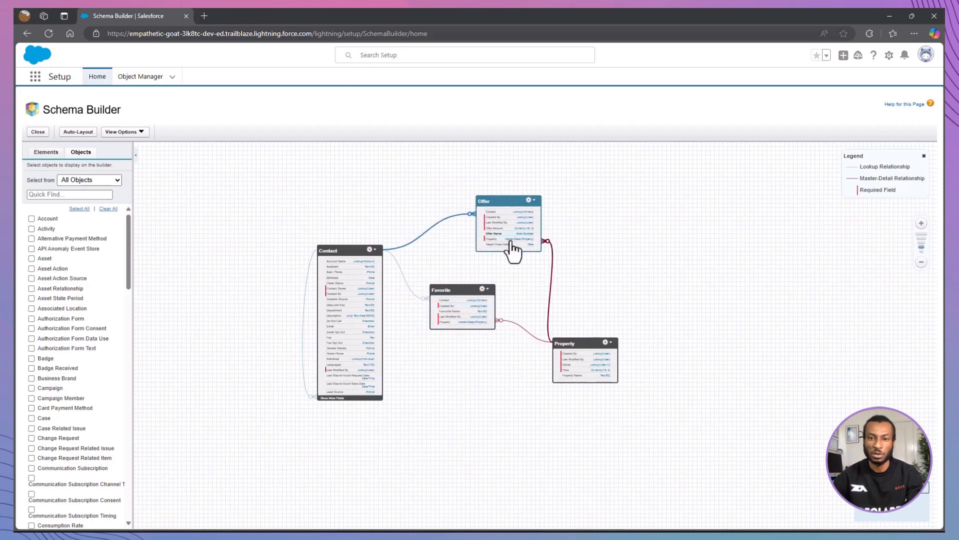
pyautogui.scroll(2, 472, 352)
pyautogui.moveTo(387, 340); pyautogui.dragTo(436, 397)
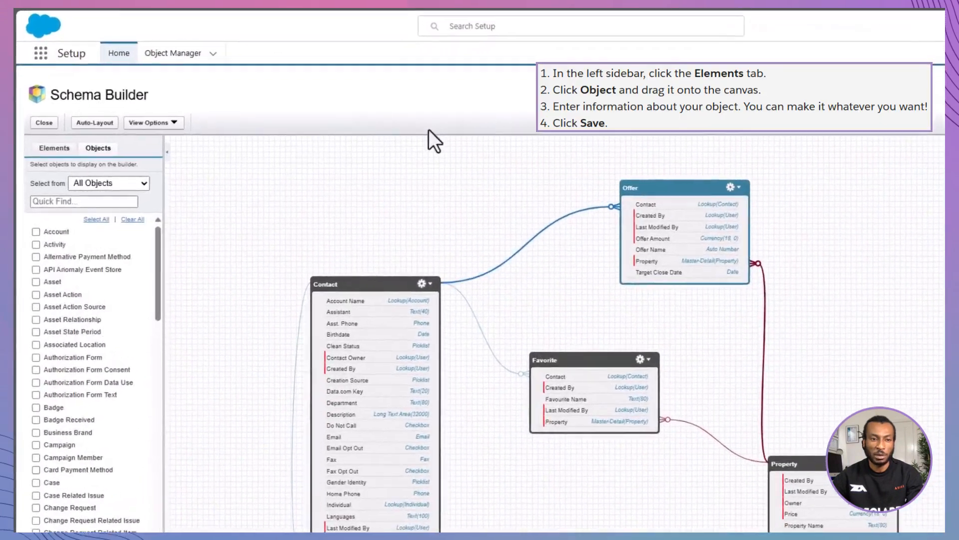
# - Create a custom object labelled "Anything You Want" with plural label "Anythings", and place its box above Contact
pyautogui.click(52, 148)
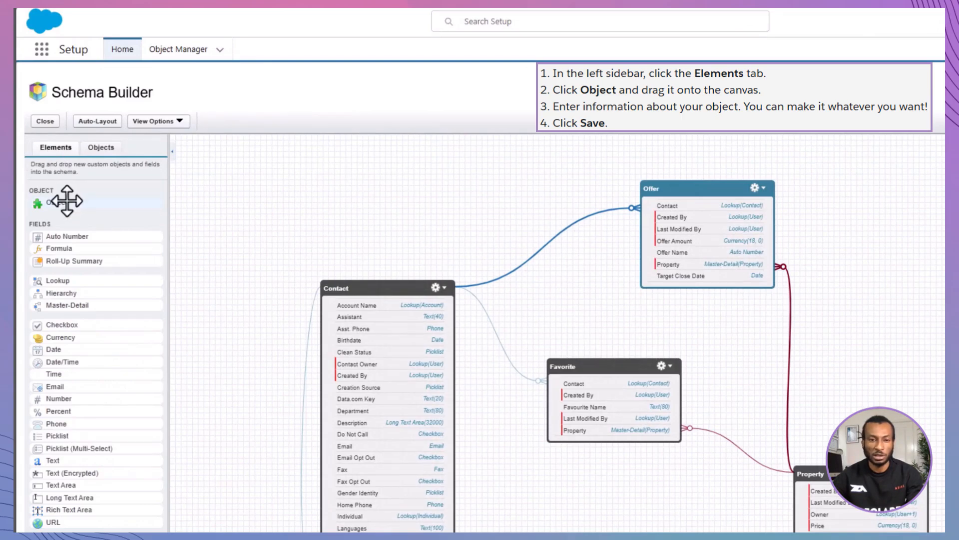
pyautogui.moveTo(66, 200); pyautogui.dragTo(405, 219)
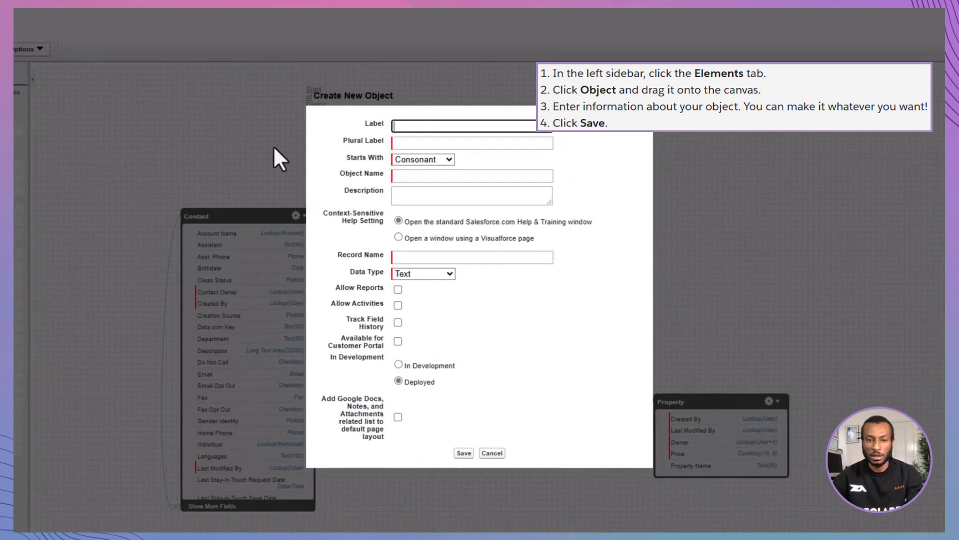
pyautogui.write('Anything You Want')
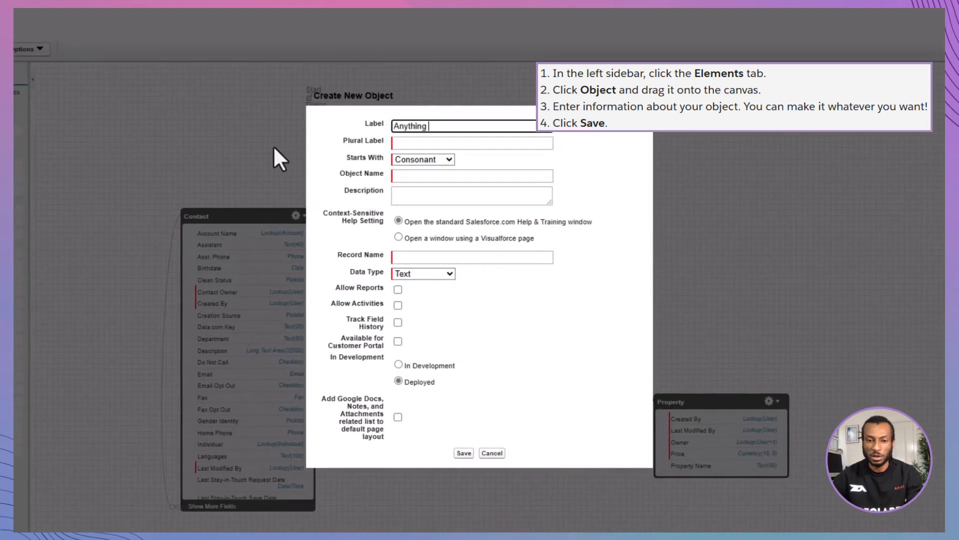
pyautogui.press('Tab')
pyautogui.write('Anyt')
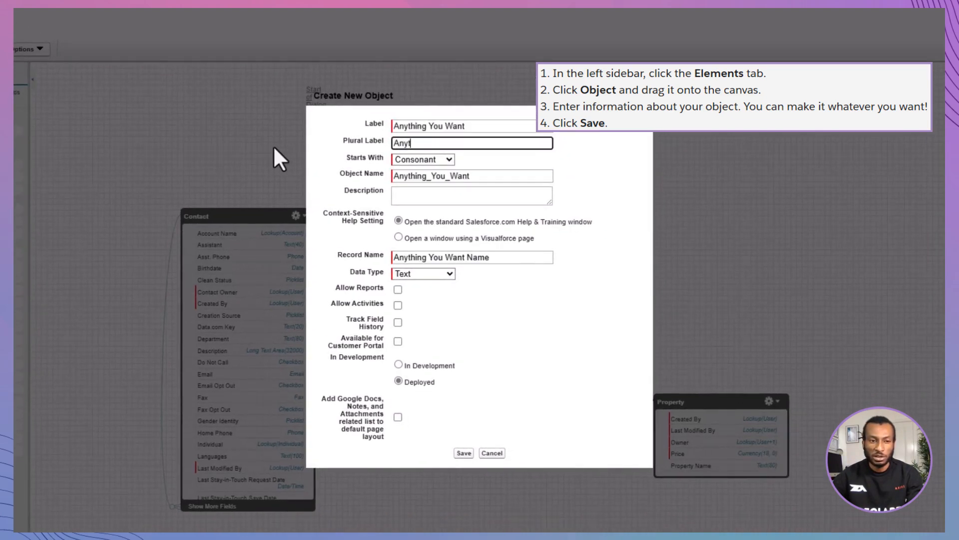
pyautogui.write('hings')
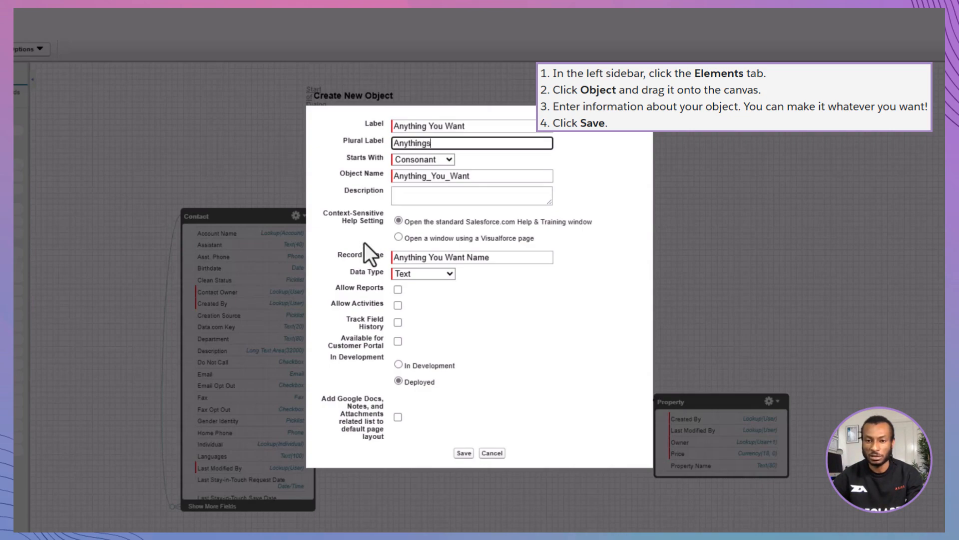
pyautogui.click(464, 453)
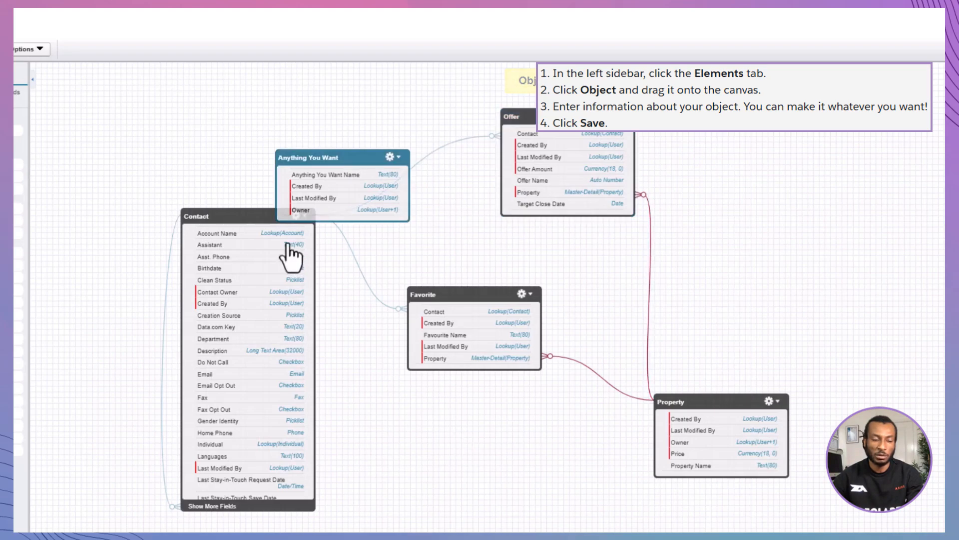
pyautogui.moveTo(322, 158); pyautogui.dragTo(311, 107)
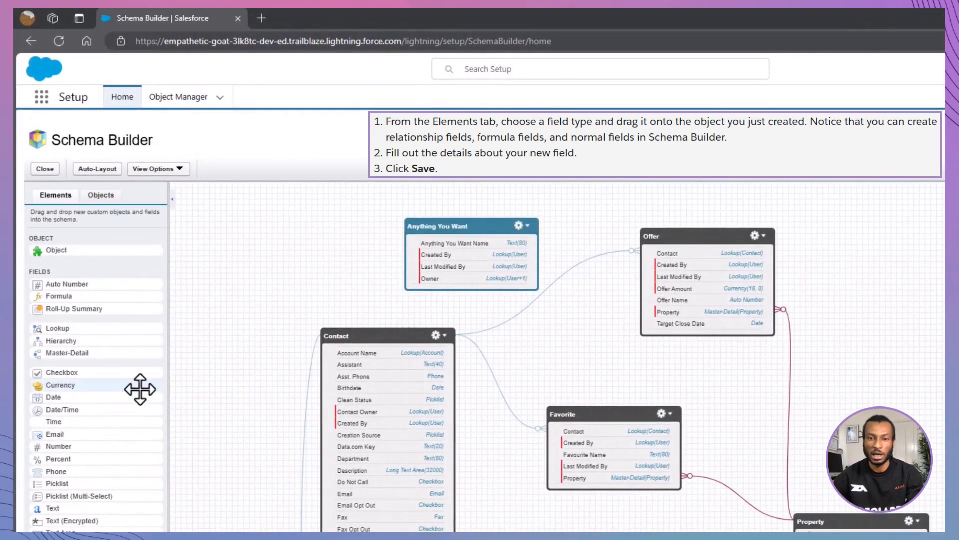
# - Add a Currency field labelled "Anything you Want" to the Anything You Want object and save it
pyautogui.moveTo(116, 385); pyautogui.dragTo(475, 250)
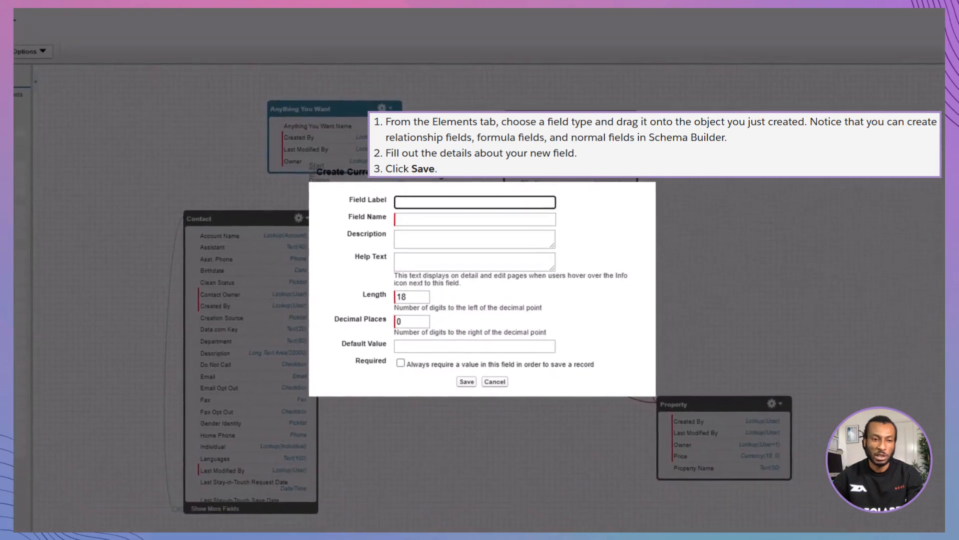
pyautogui.write('An')
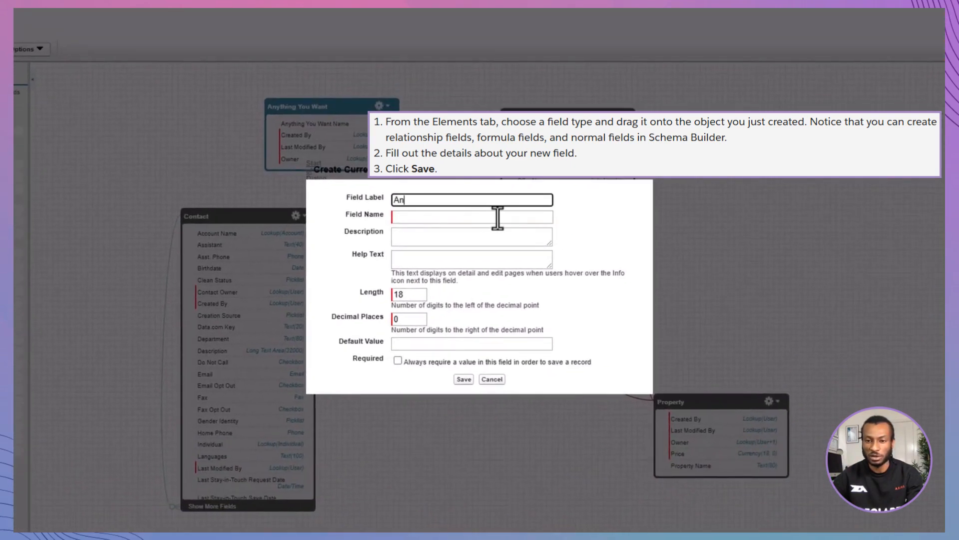
pyautogui.write('ything you ')
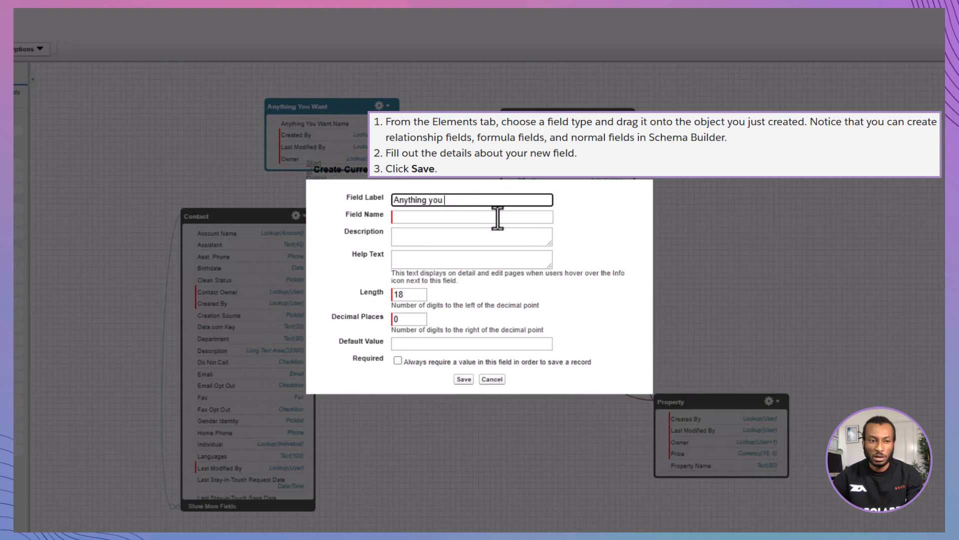
pyautogui.write('Want')
pyautogui.press('Tab')
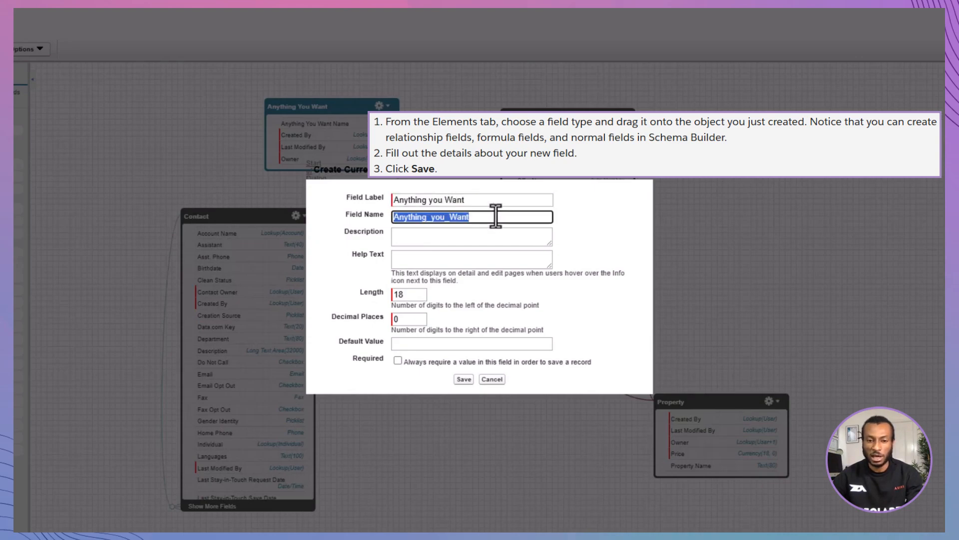
pyautogui.click(466, 378)
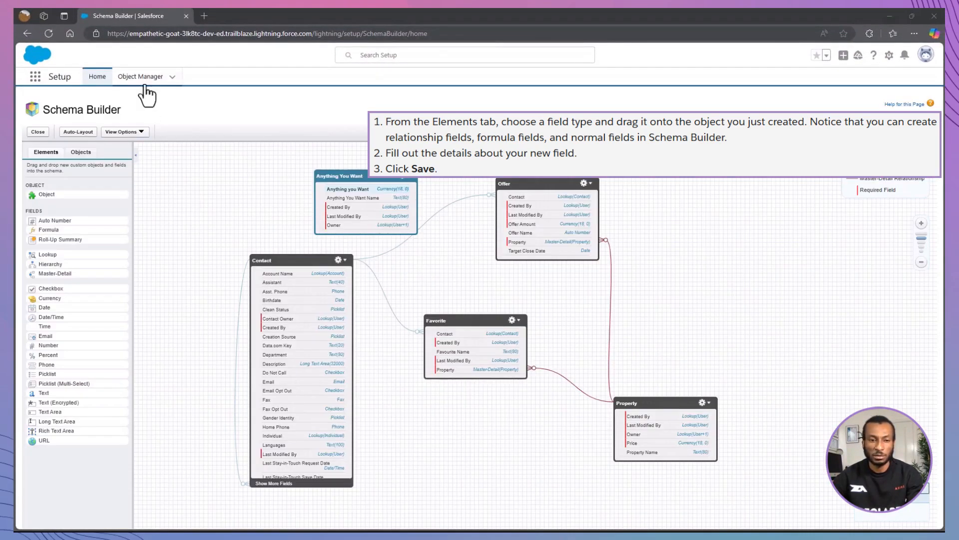
# - Open the Object Manager and read the Trailhead unit's passage on how new objects appear there
pyautogui.click(144, 84)
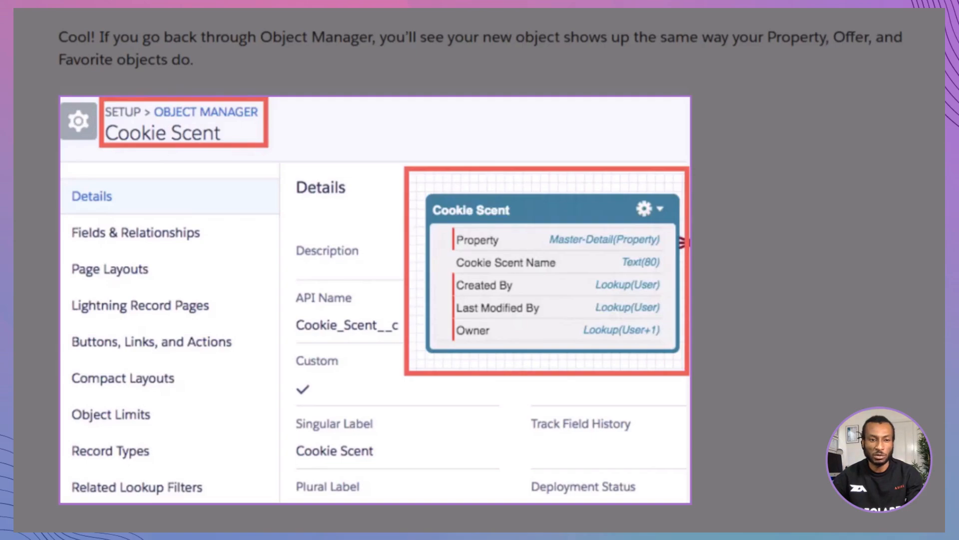
pyautogui.scroll(-8, 480, 270)
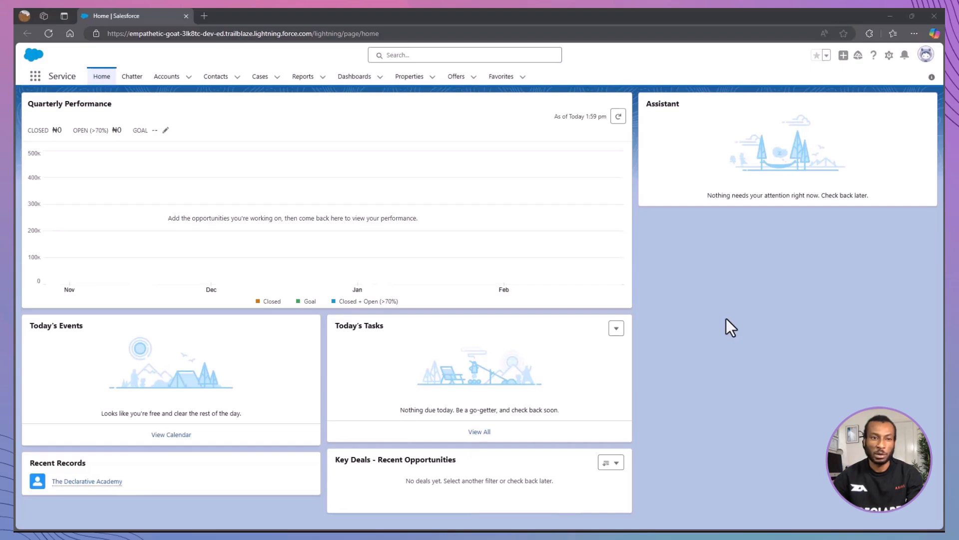
# - Reopen Schema Builder by searching Setup for "schema", and check the object list for the Property selection
pyautogui.click(872, 69)
pyautogui.click(845, 131)
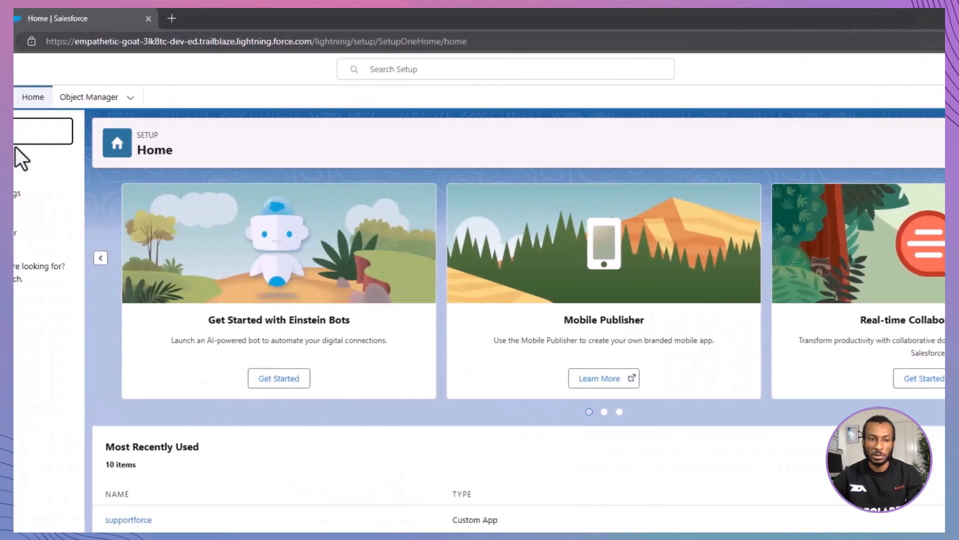
pyautogui.write('schema')
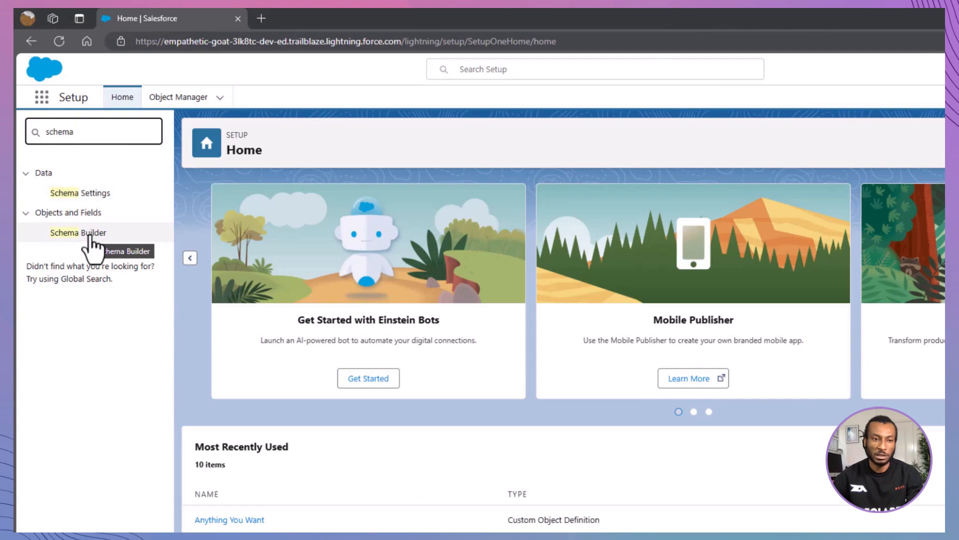
pyautogui.click(90, 235)
pyautogui.scroll(-20, 149, 192)
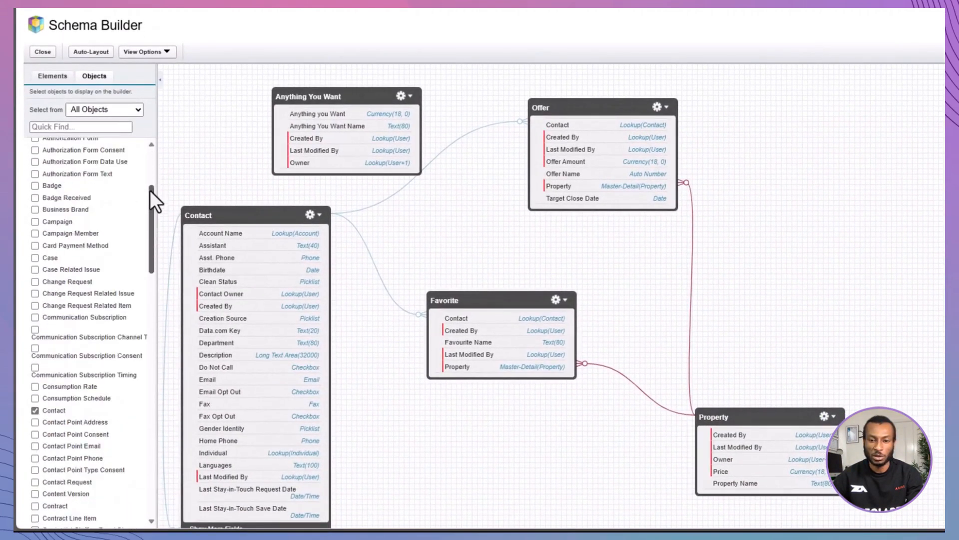
pyautogui.scroll(-5, 149, 190)
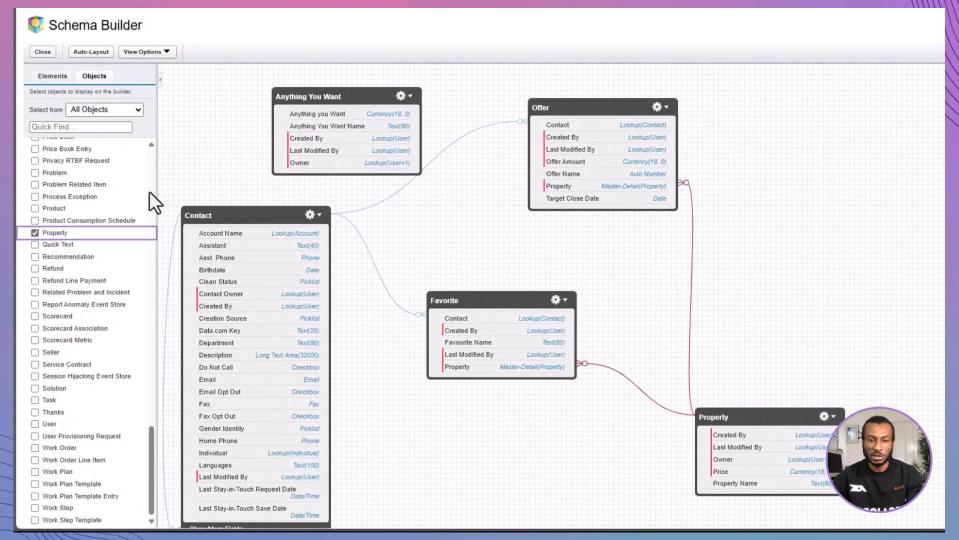
# - Add a required Text Area field labelled "Street Address" to the Property object and save it
pyautogui.click(54, 78)
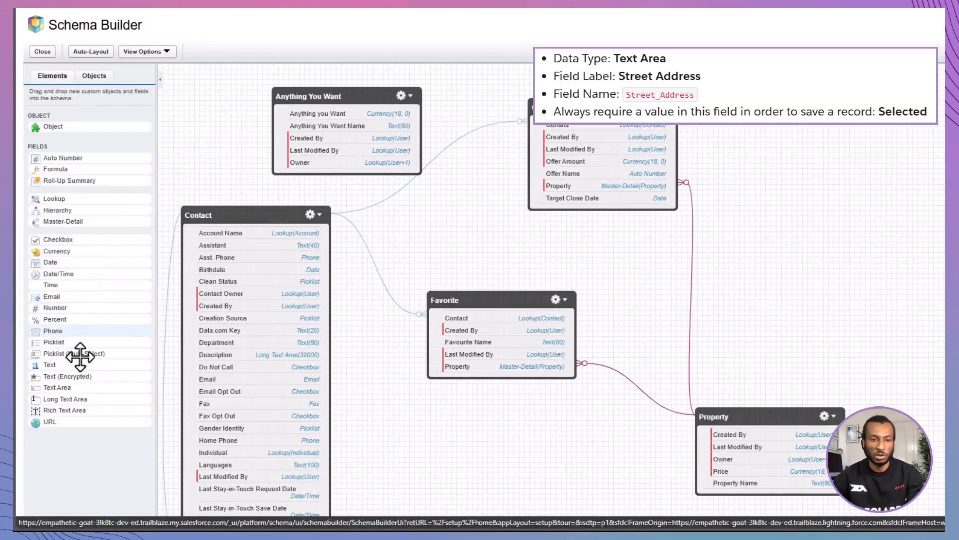
pyautogui.moveTo(81, 388); pyautogui.dragTo(756, 446)
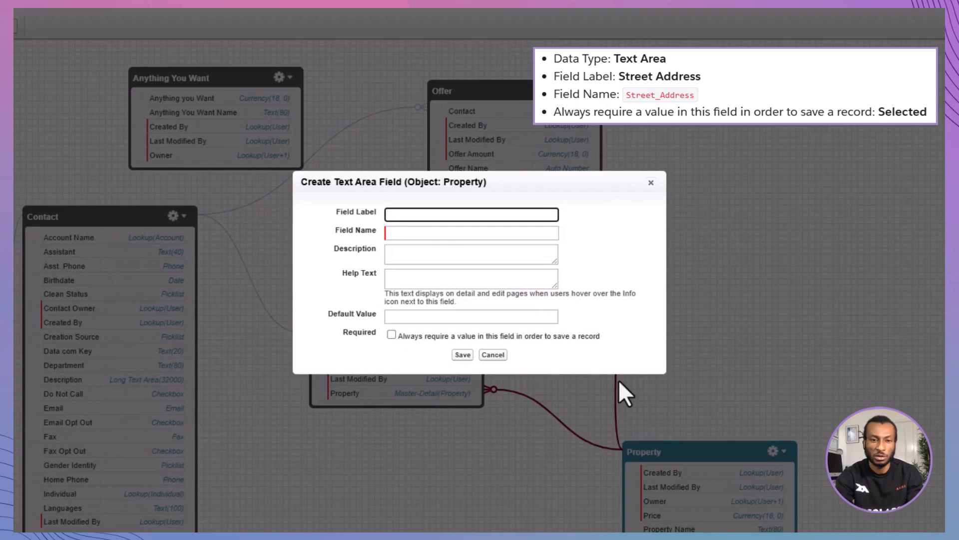
pyautogui.write('Street Adress')
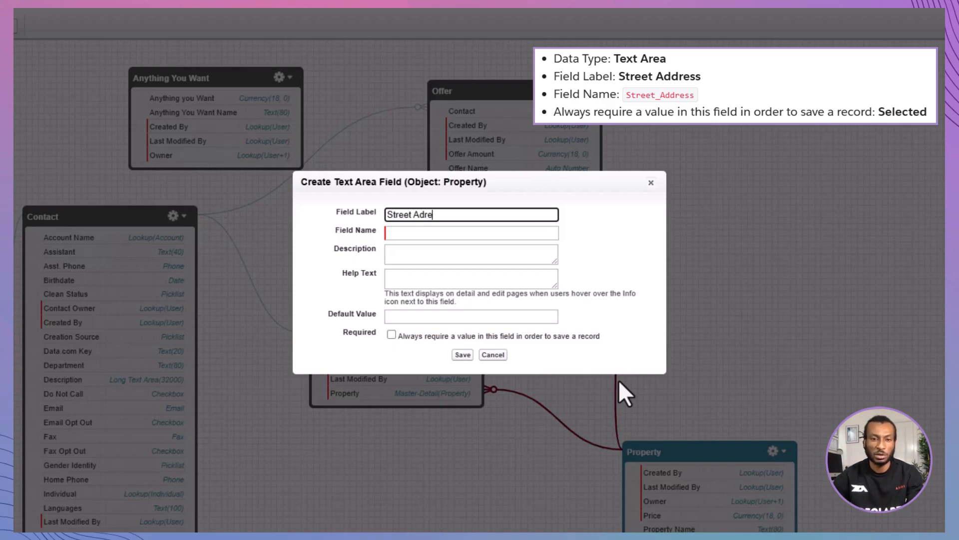
pyautogui.press('Left')
pyautogui.press('Left')
pyautogui.press('Left')
pyautogui.press('Left')
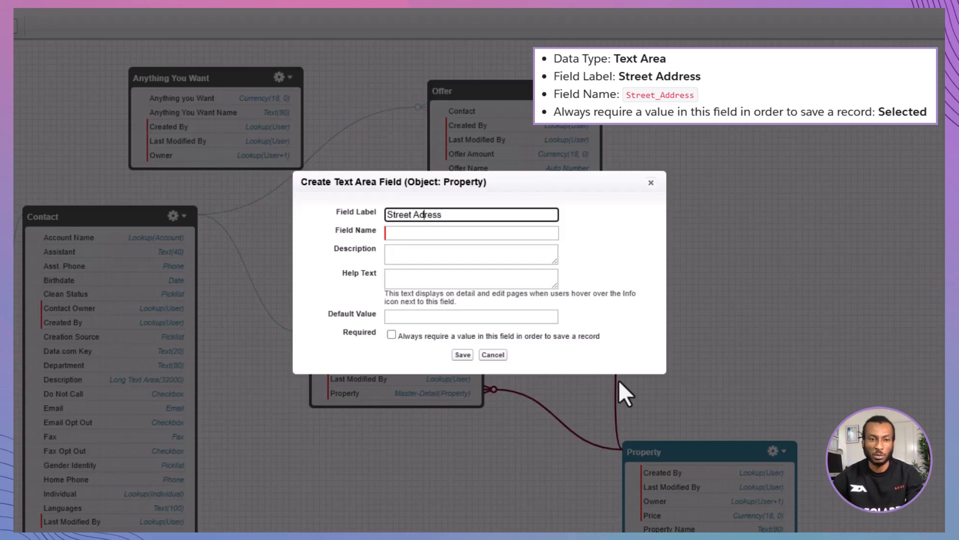
pyautogui.write('d')
pyautogui.press('Tab')
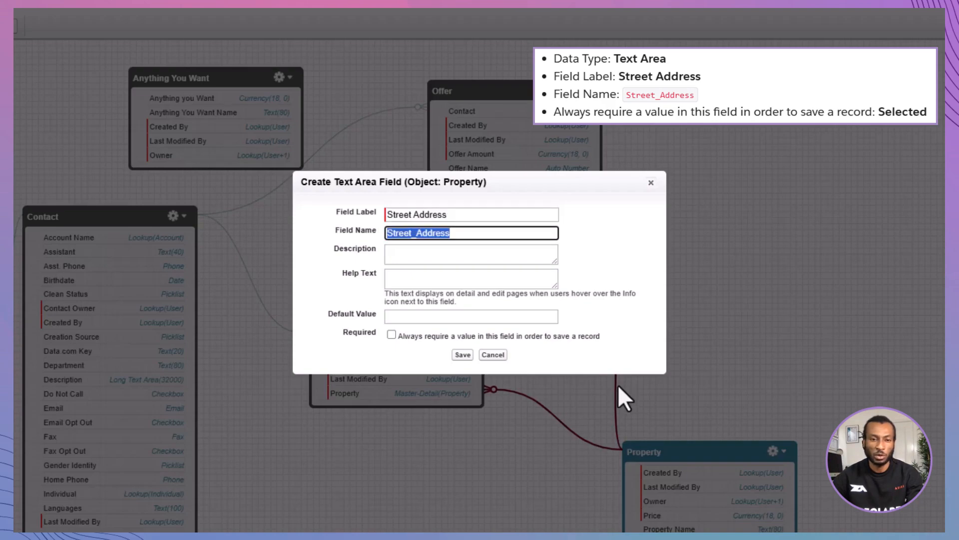
pyautogui.click(391, 335)
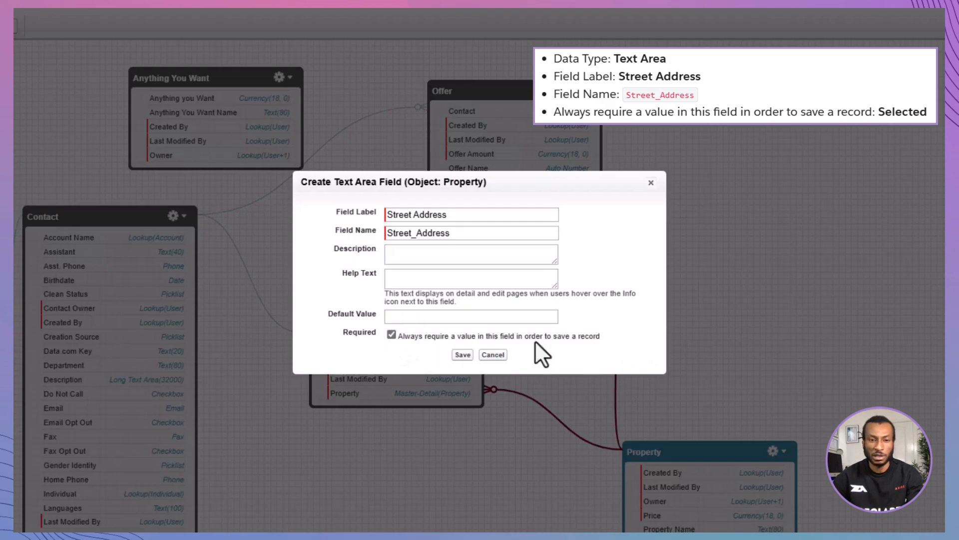
pyautogui.click(465, 353)
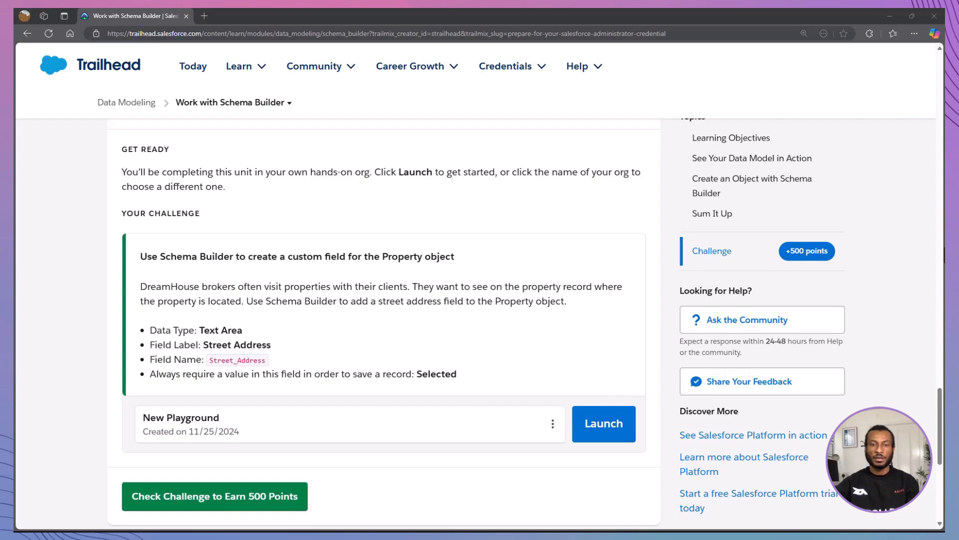
# - Submit the Schema Builder challenge for checking on the Trailhead unit page
pyautogui.scroll(-1, 383, 322)
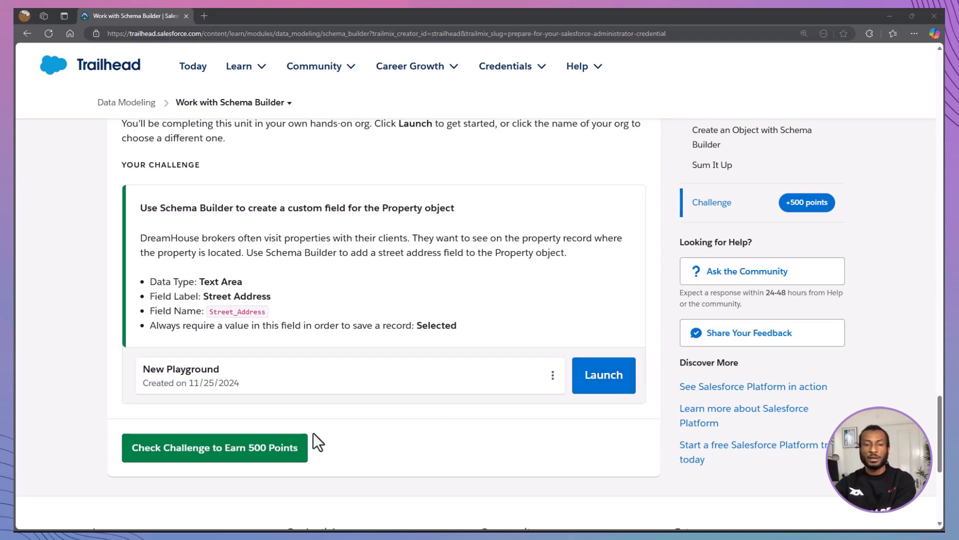
pyautogui.click(240, 458)
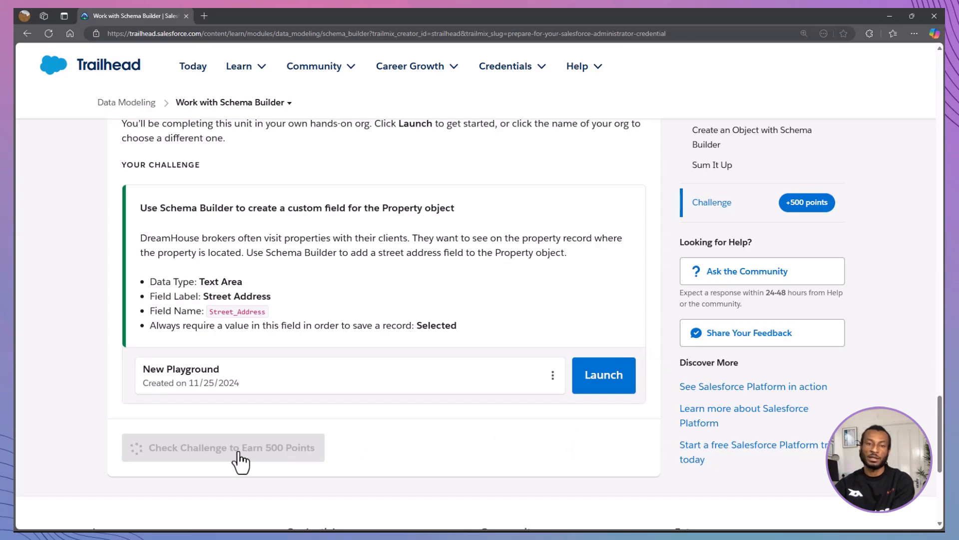